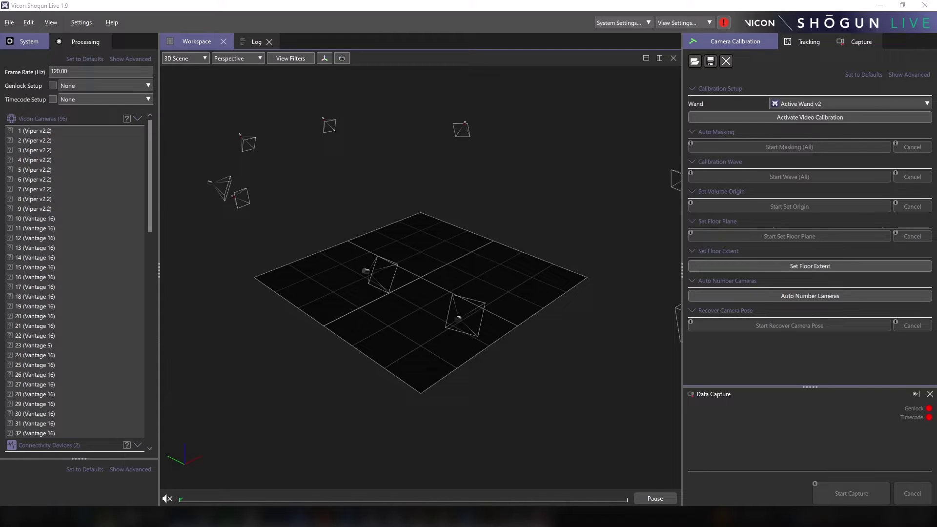
- Orbit and zoom around the capture volume and cameras, briefly checking the Tracking and Capture panels
left_click_drag(584, 300, 378, 315)
right_click_drag(379, 315, 505, 456)
left_click(808, 42)
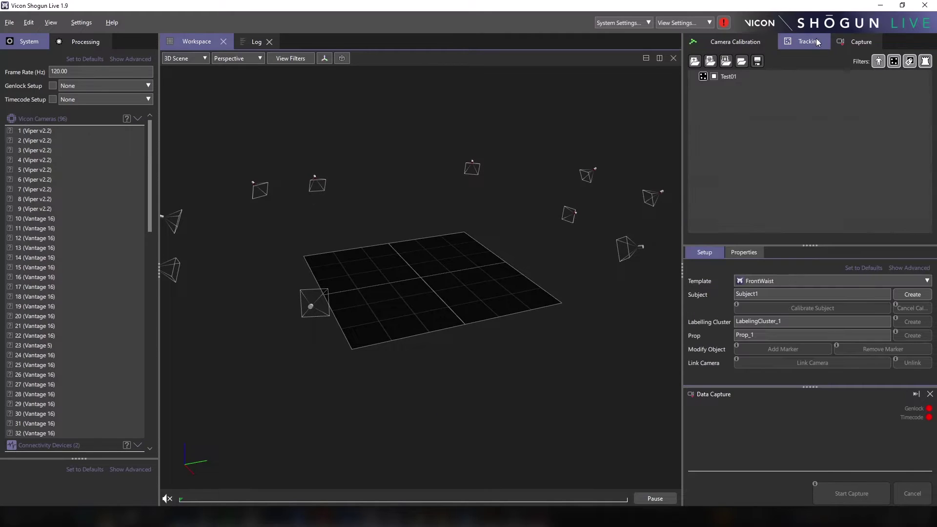
left_click(859, 41)
left_click(722, 41)
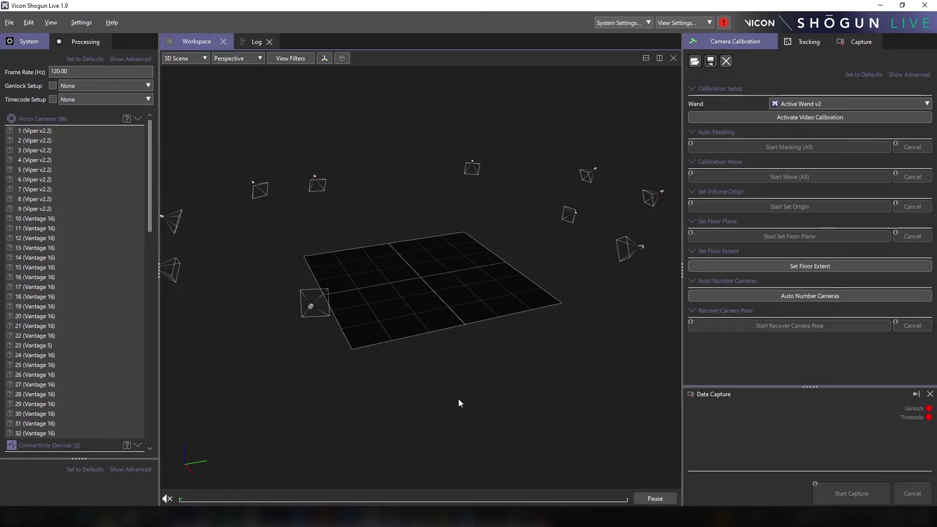
left_click_drag(458, 399, 439, 371)
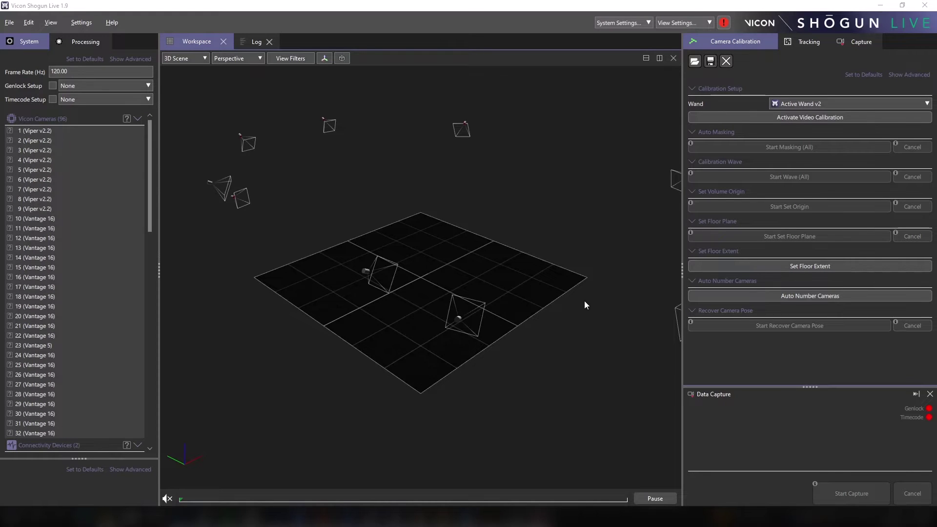
left_click_drag(585, 305, 312, 295)
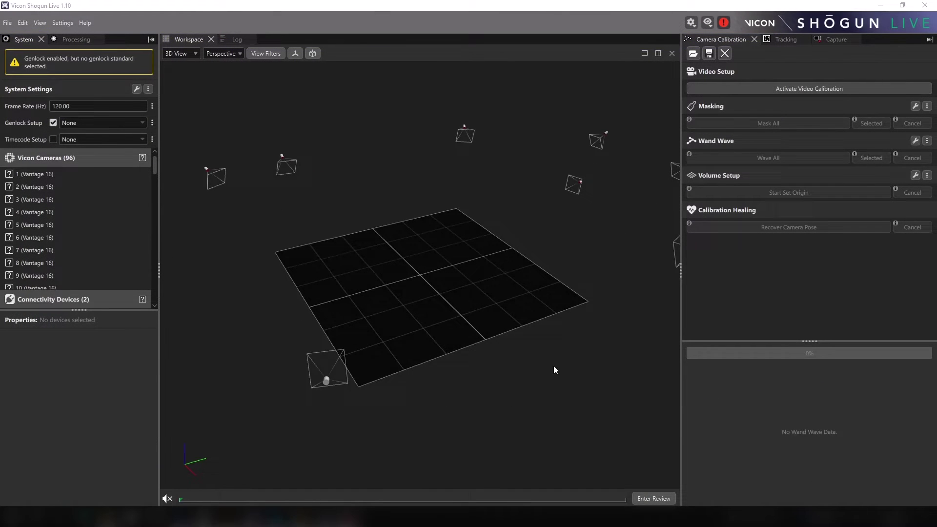
left_click_drag(553, 366, 356, 374)
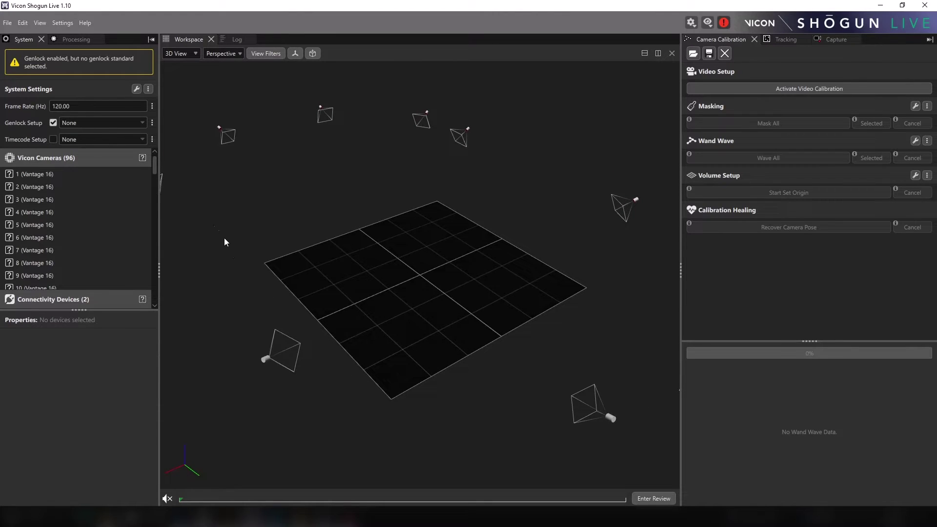
left_click_drag(155, 160, 148, 203)
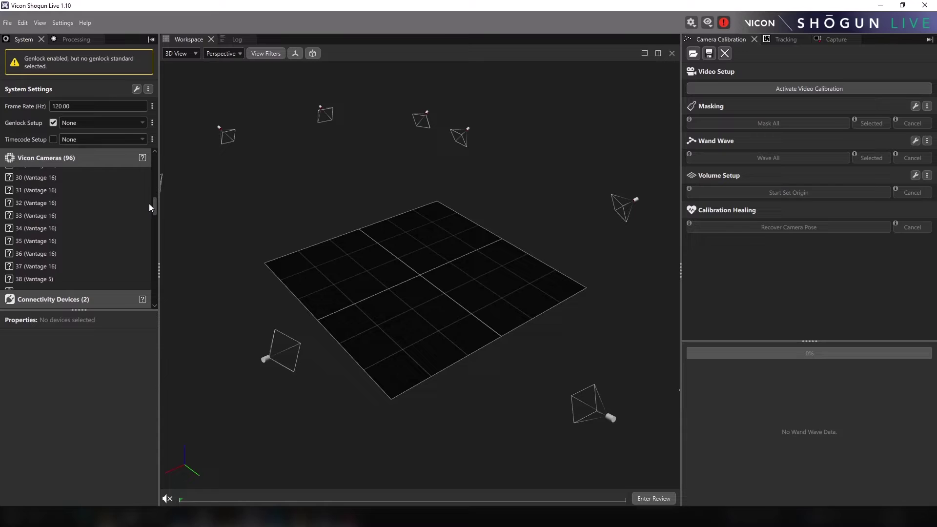
left_click(71, 40)
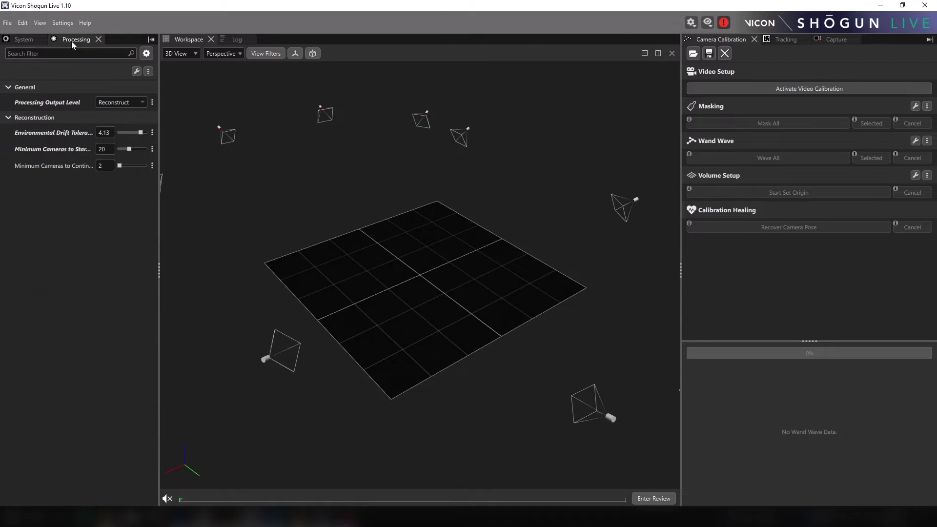
left_click(786, 39)
left_click(836, 40)
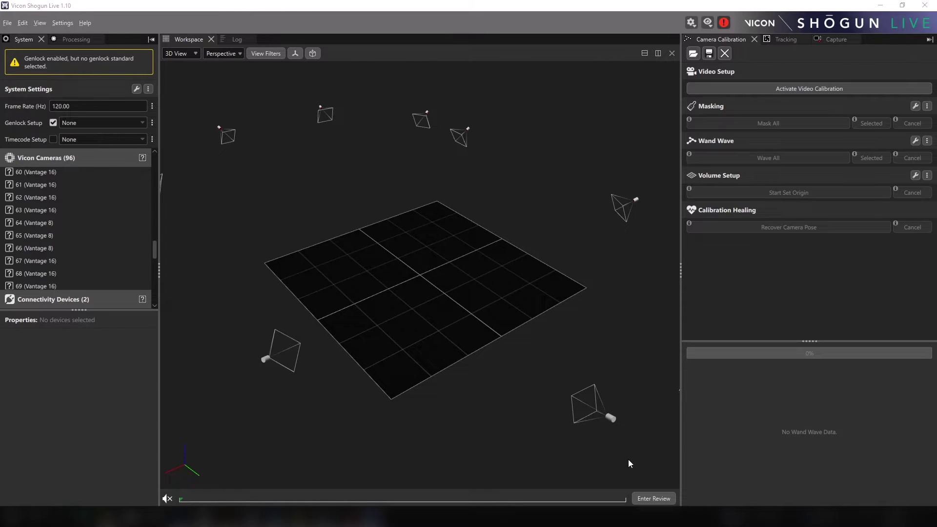
- Reset System settings to defaults, try a 30 Hz frame rate, then restore the 120 default
left_click(149, 90)
left_click(171, 95)
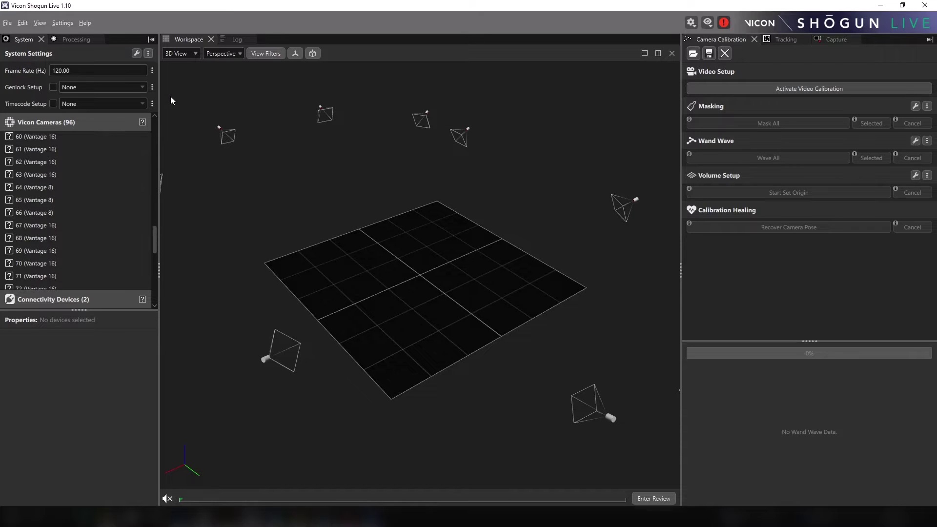
double_click(104, 69)
type("30")
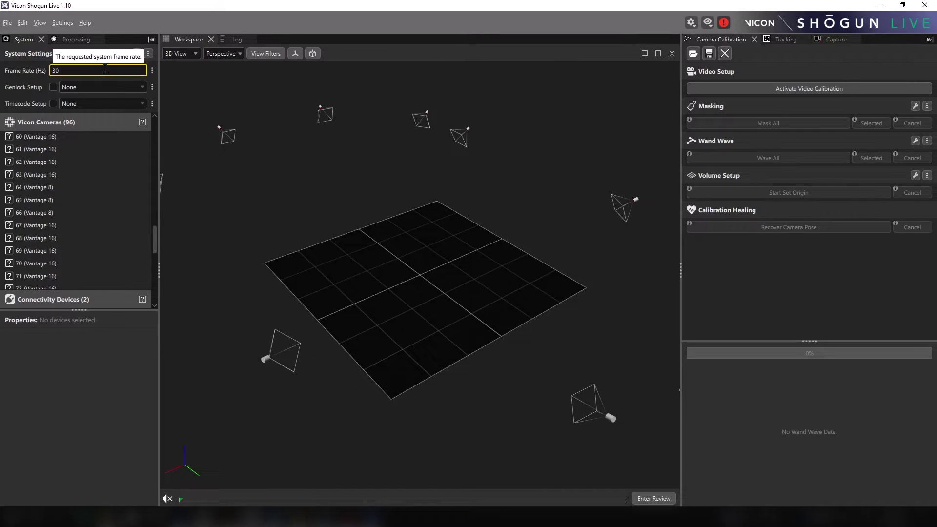
key("Return")
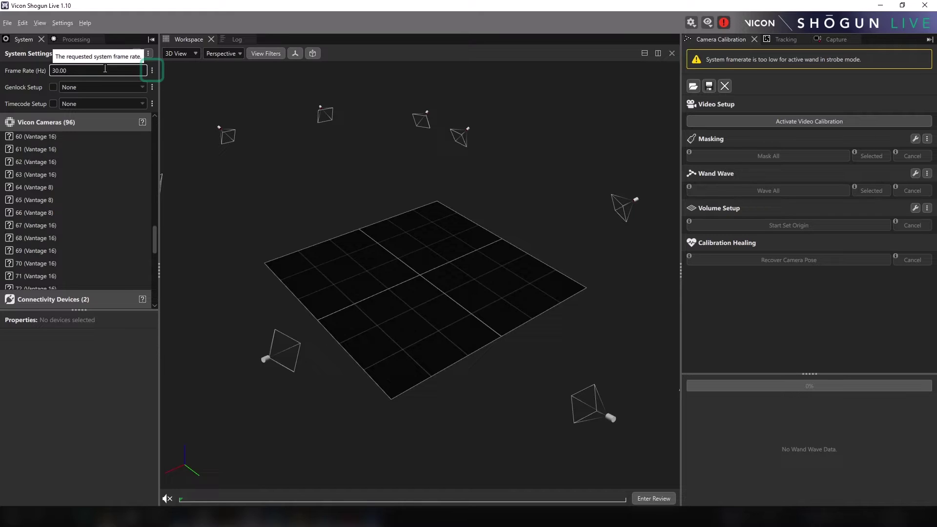
left_click(152, 70)
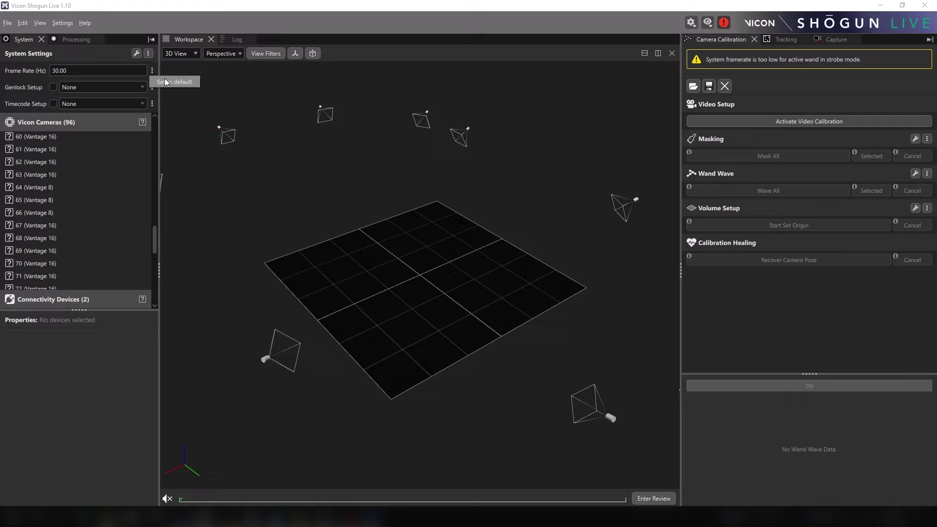
left_click(171, 82)
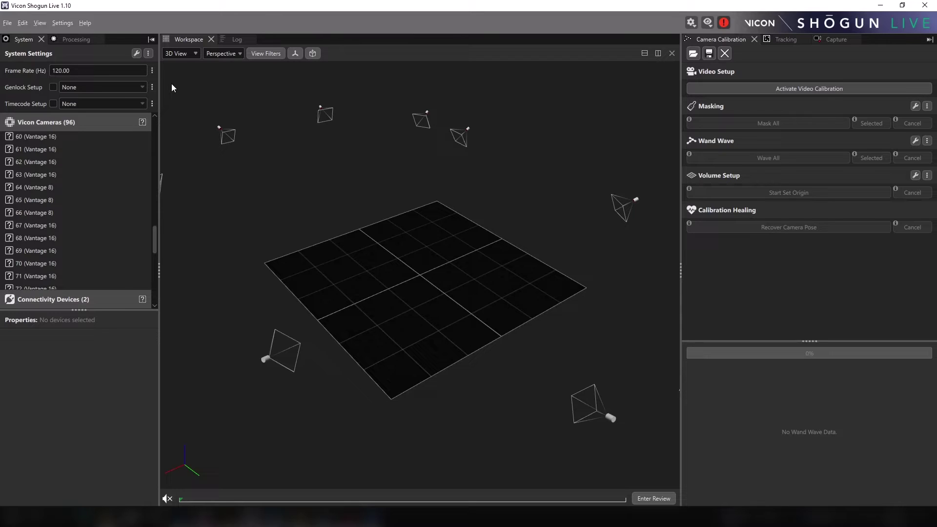
- Open the saved system settings manager from the gear menu and close it
left_click(692, 23)
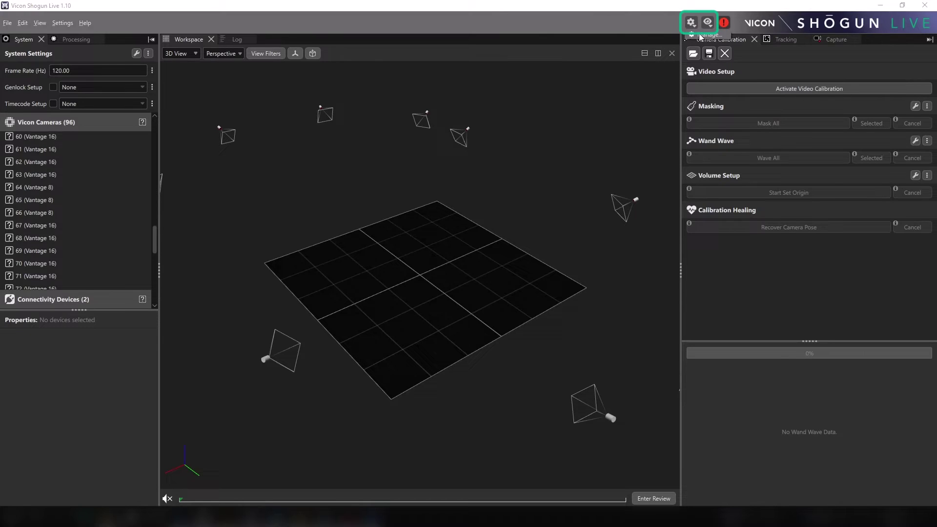
left_click(700, 36)
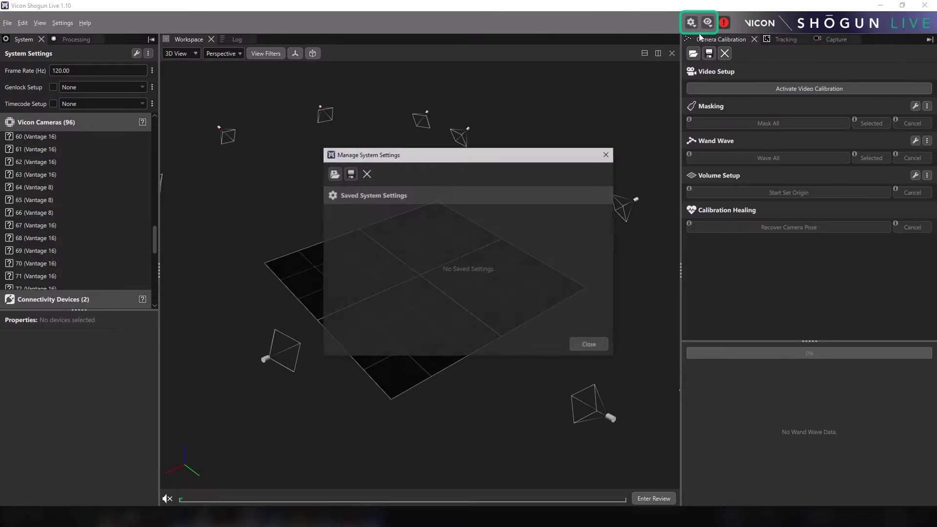
left_click(590, 345)
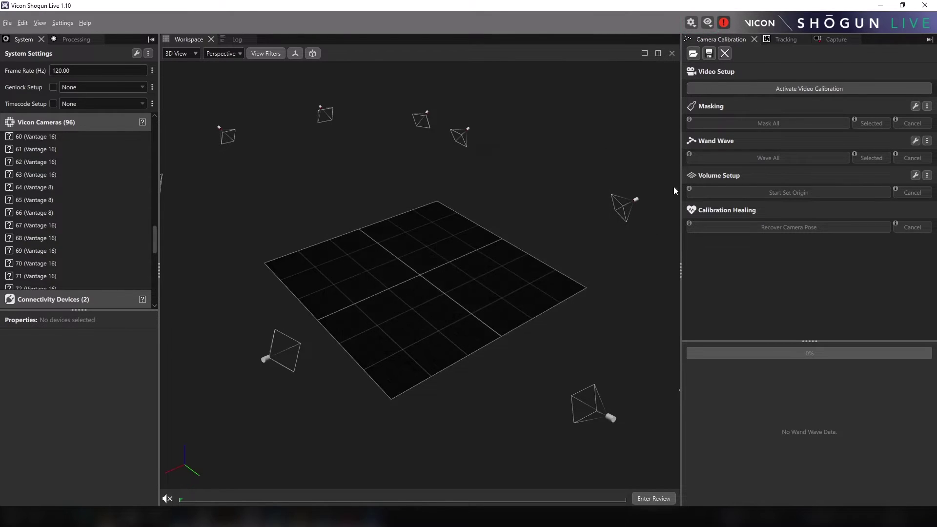
- Check the saved view layouts manager, then reveal the advanced System settings parameters
left_click(708, 23)
left_click(718, 93)
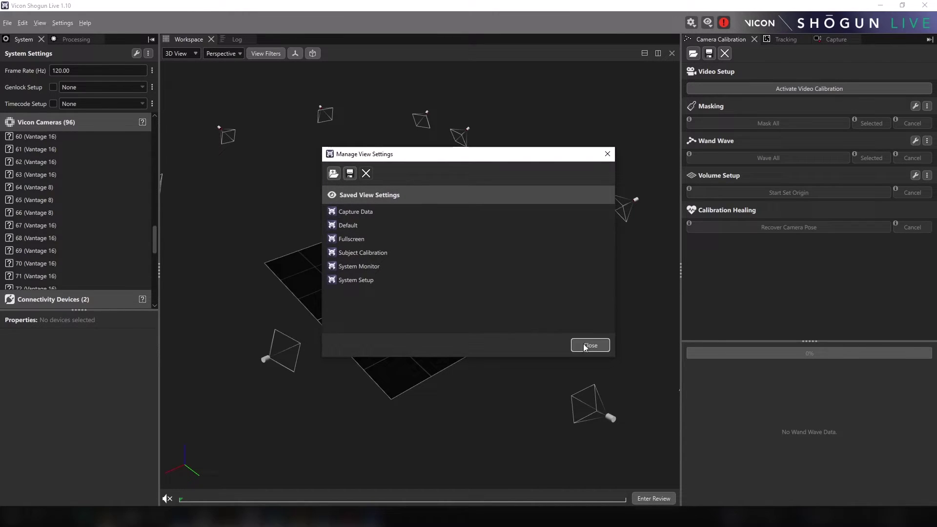
left_click(585, 351)
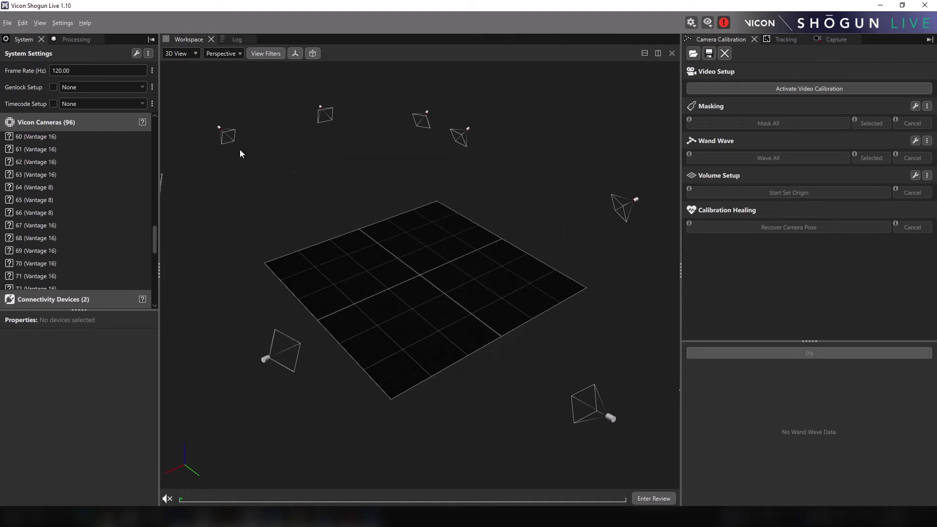
left_click(136, 54)
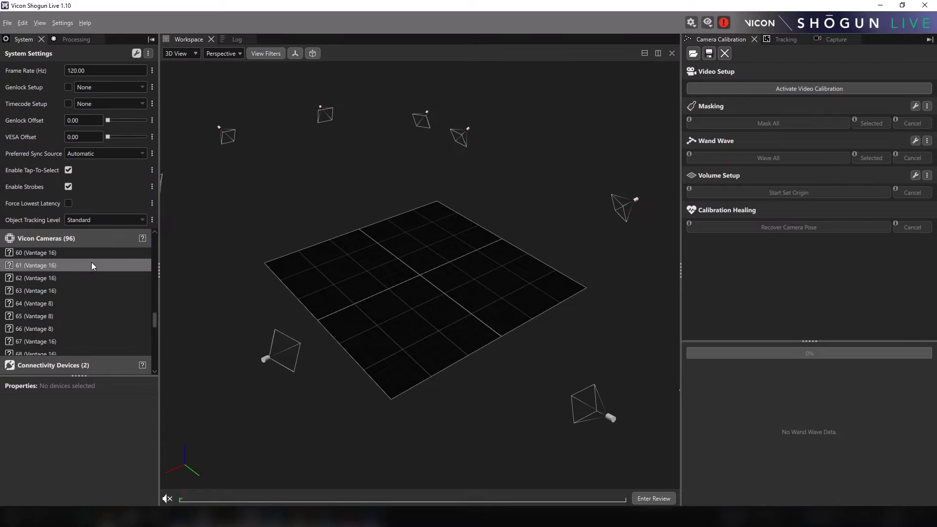
- Show the Tracking panel and widen the System panel beside the 3D view
left_click(785, 40)
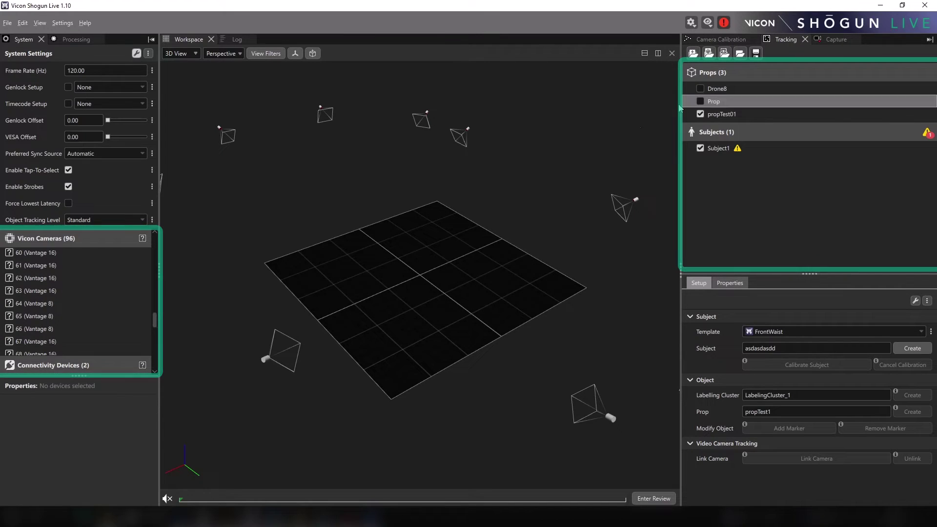
left_click_drag(154, 281, 196, 270)
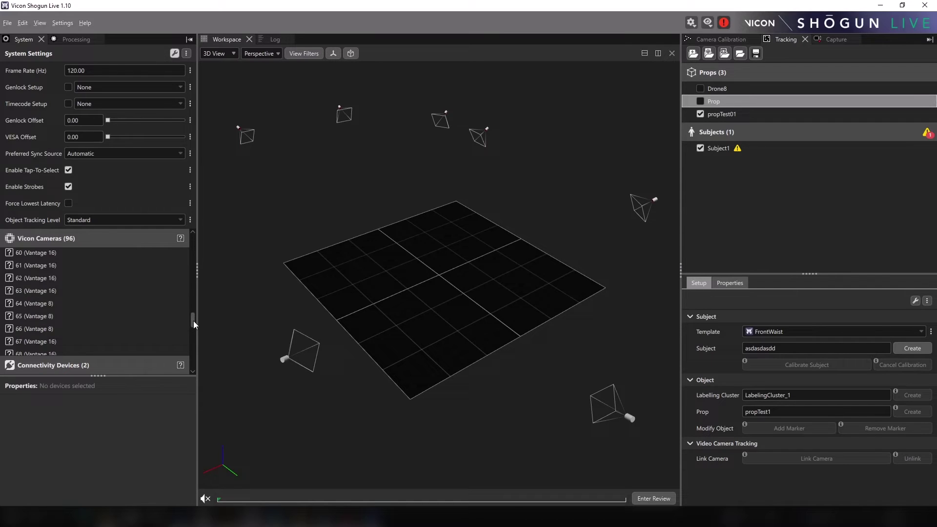
left_click_drag(193, 321, 194, 366)
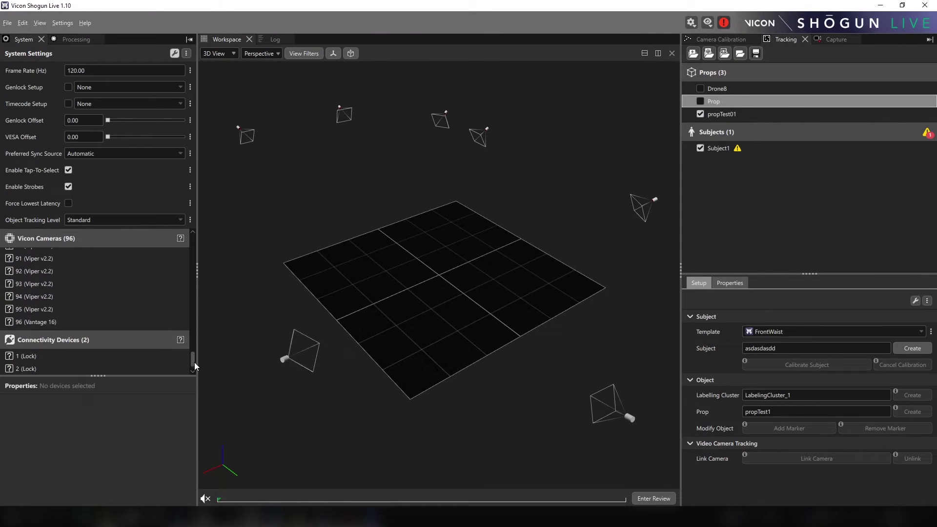
- Select both Connectivity Devices and all 96 Vicon cameras
left_click(77, 239)
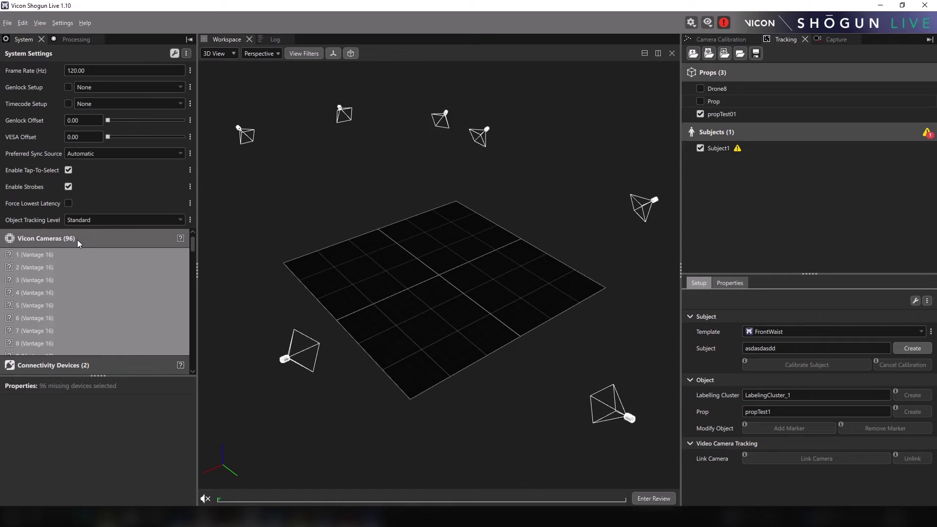
left_click(78, 370)
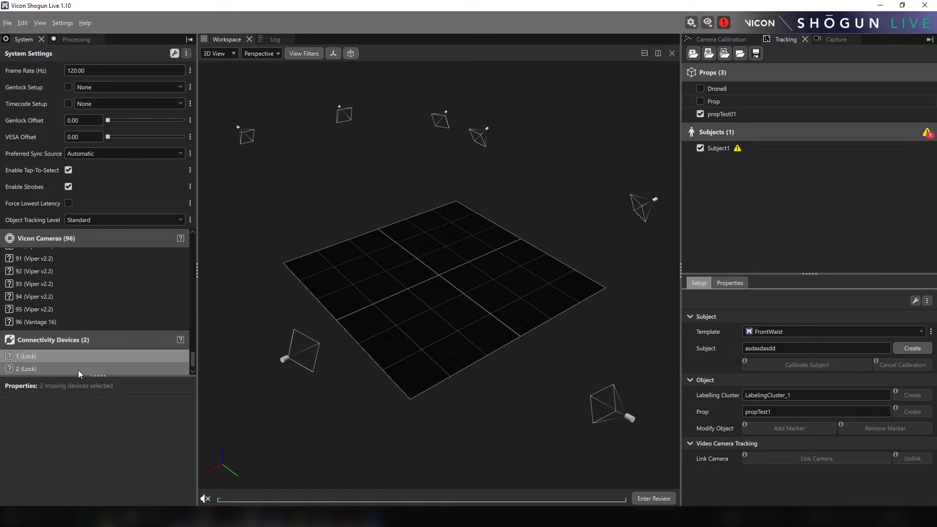
left_click(67, 239)
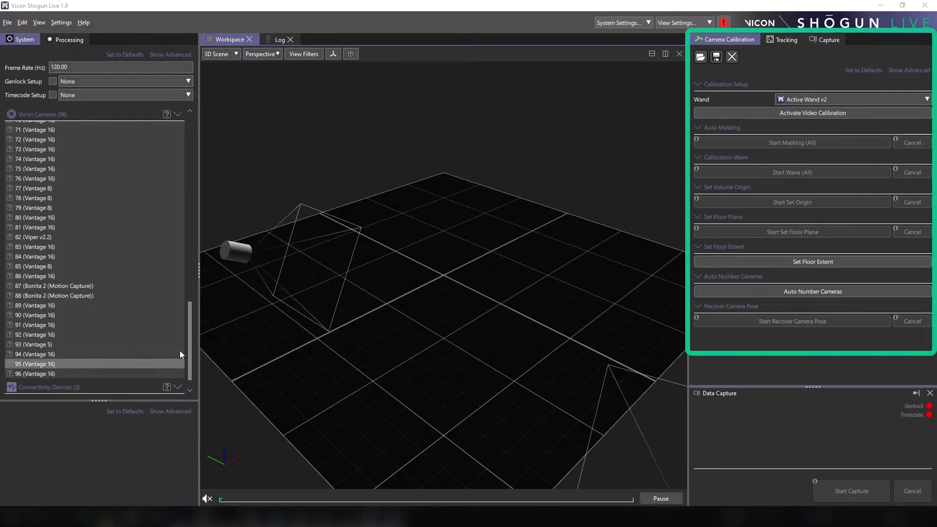
left_click(727, 127)
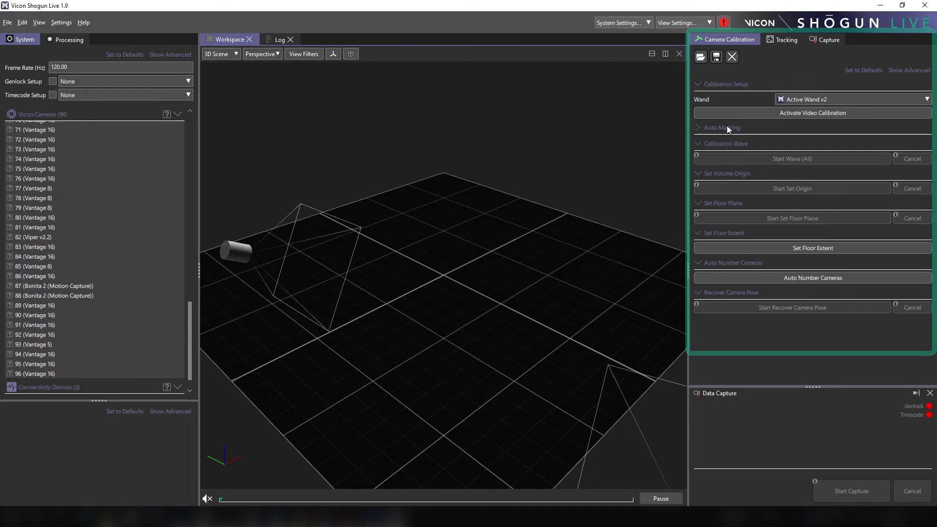
left_click(725, 143)
left_click(725, 160)
left_click(725, 175)
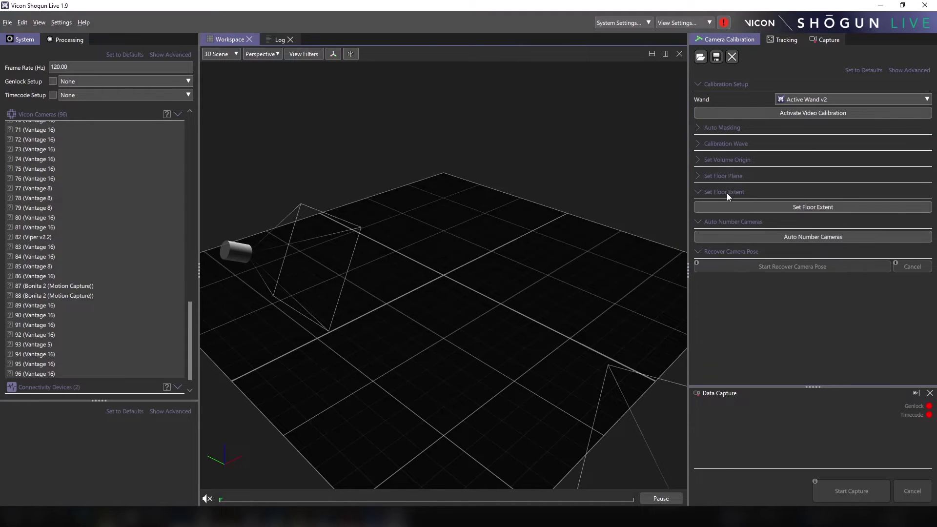
left_click(726, 175)
left_click(727, 159)
left_click(729, 144)
left_click(730, 127)
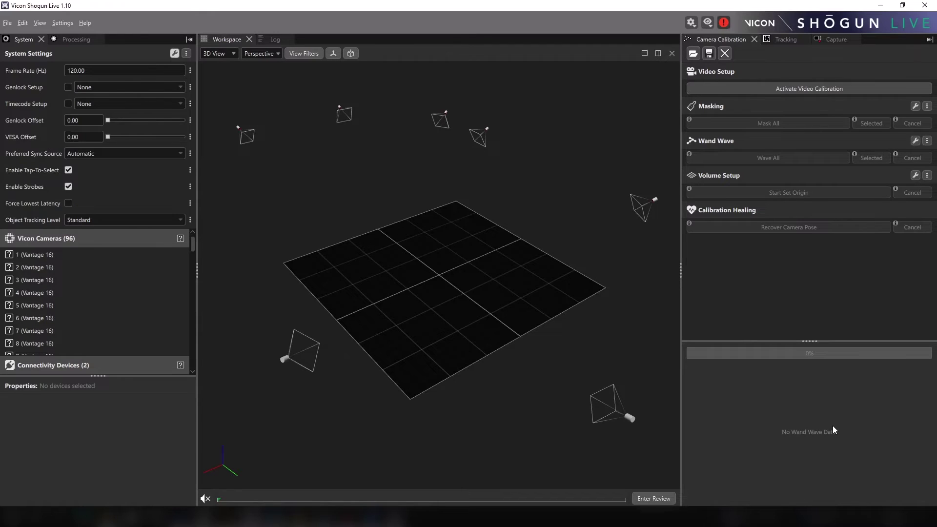
- Try a new Masking Slack value, reset it to 1, and hide the advanced Masking parameters
left_click(918, 106)
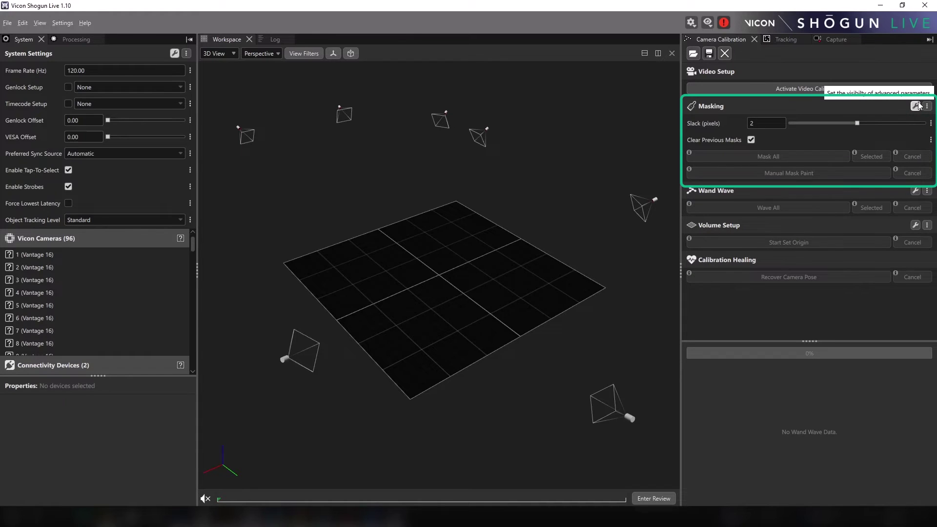
left_click_drag(857, 124, 807, 124)
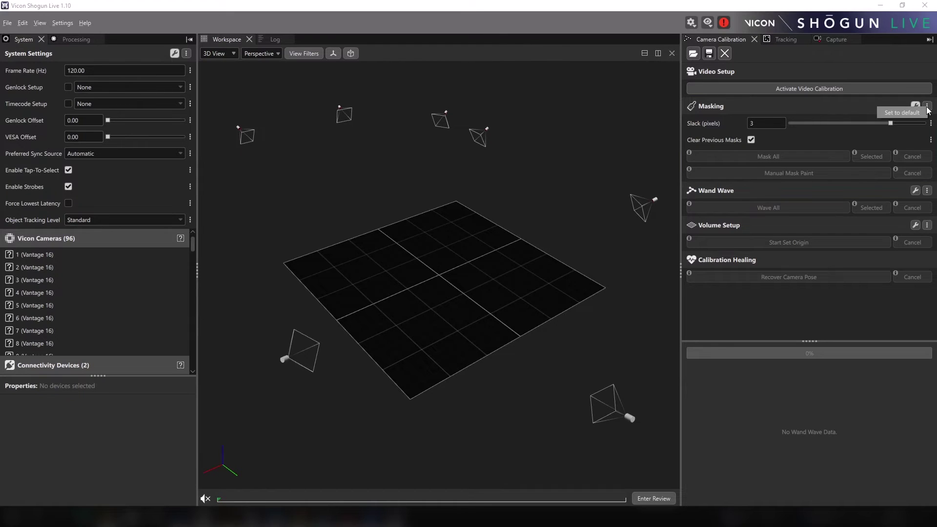
left_click(927, 107)
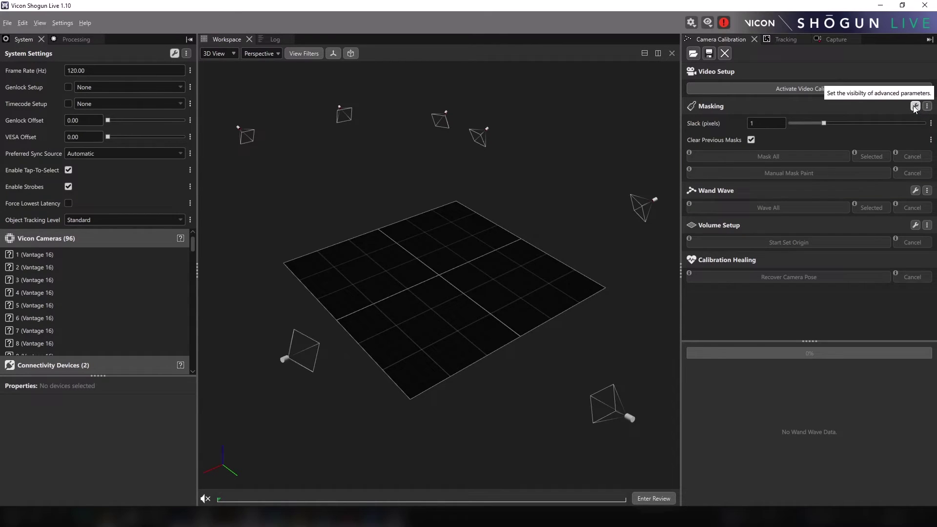
left_click(914, 107)
- Raise Wand Wave auto stop minimum frames to 3822 and increase ratio and straightness tolerances, then show Volume Setup's advanced parameters
left_click(915, 141)
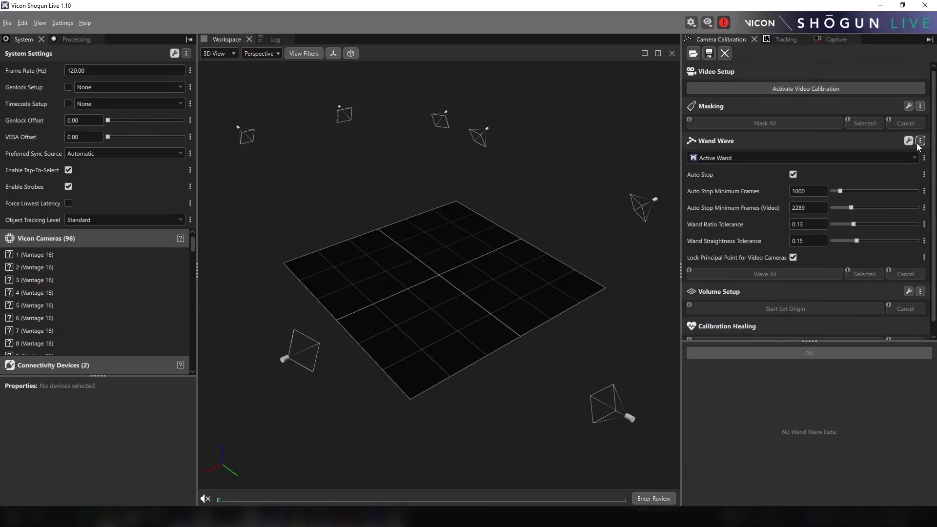
left_click_drag(840, 191, 865, 191)
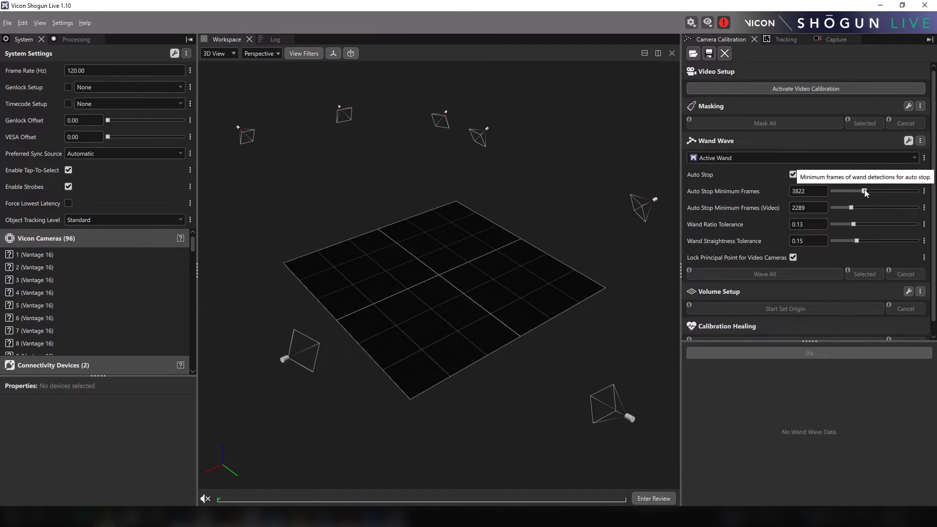
left_click(860, 225)
left_click_drag(859, 224, 864, 243)
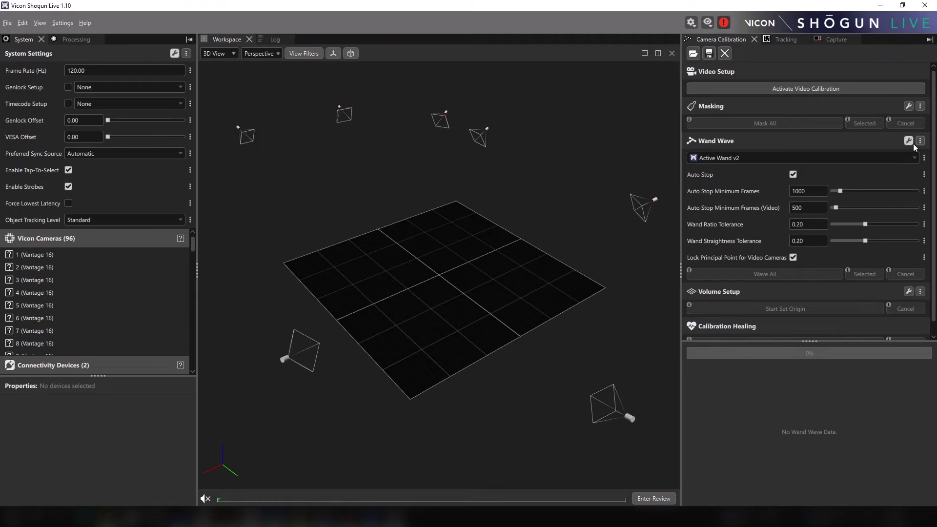
left_click(908, 141)
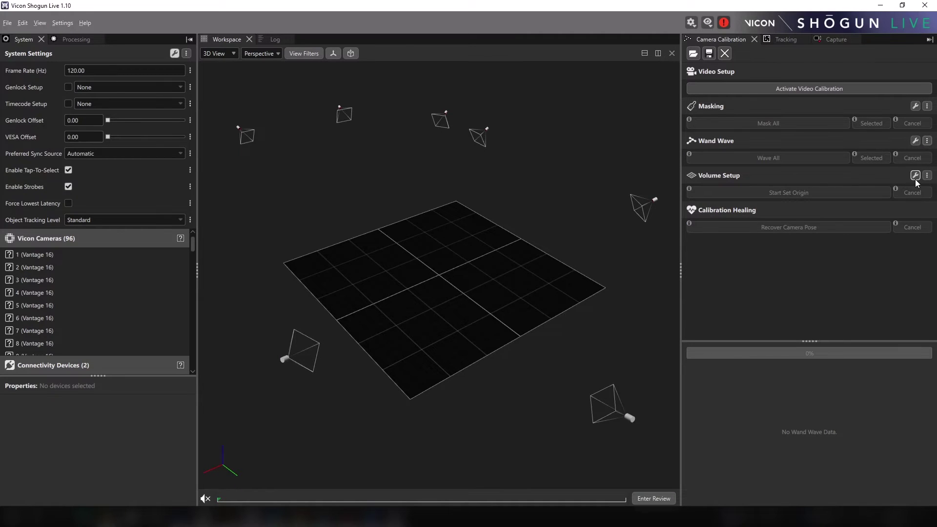
left_click(915, 178)
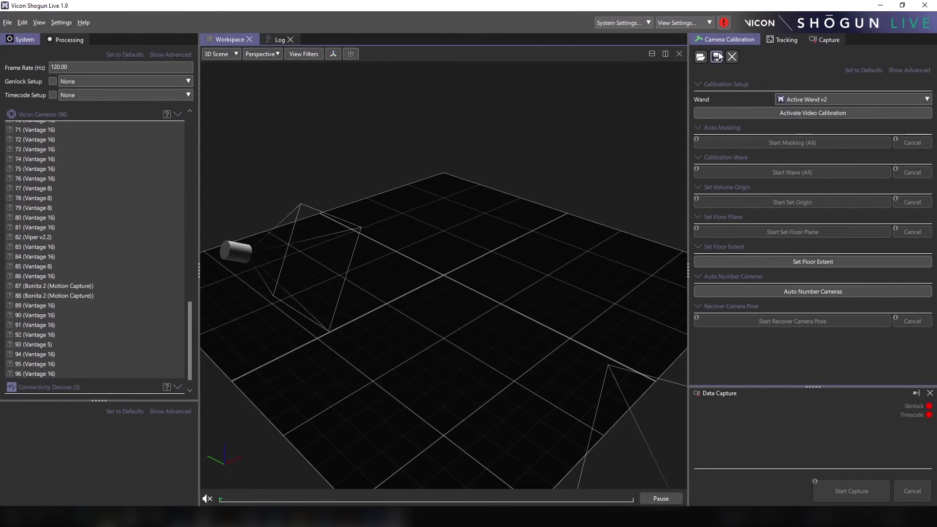
- Drag Camera Calibration out of the right dock into a floating window and close it
left_click_drag(737, 43, 395, 126)
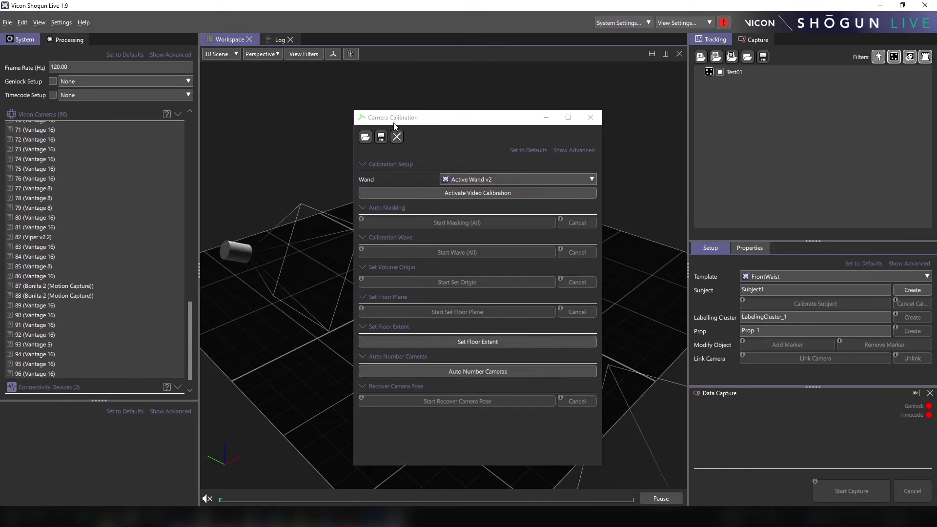
left_click(596, 117)
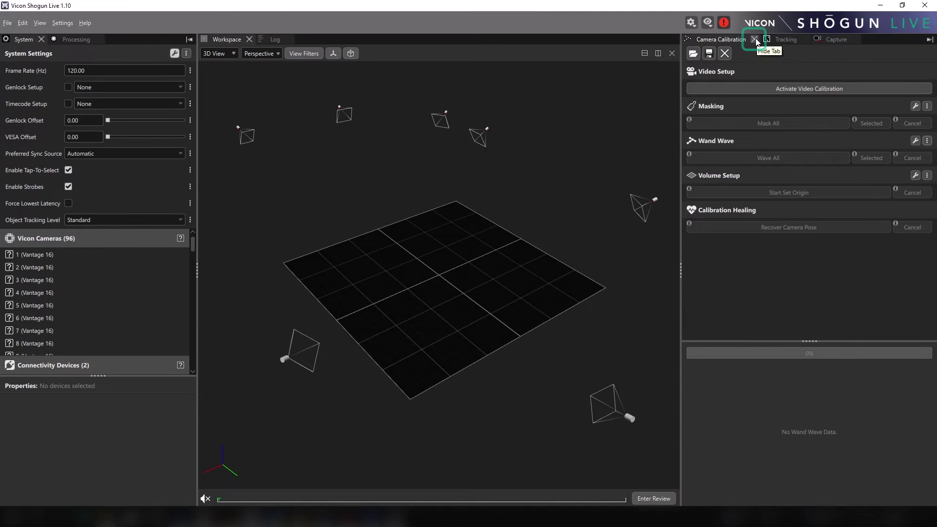
- Hide the Camera Calibration and Capture panels and collapse the right dock to the edge
left_click(755, 39)
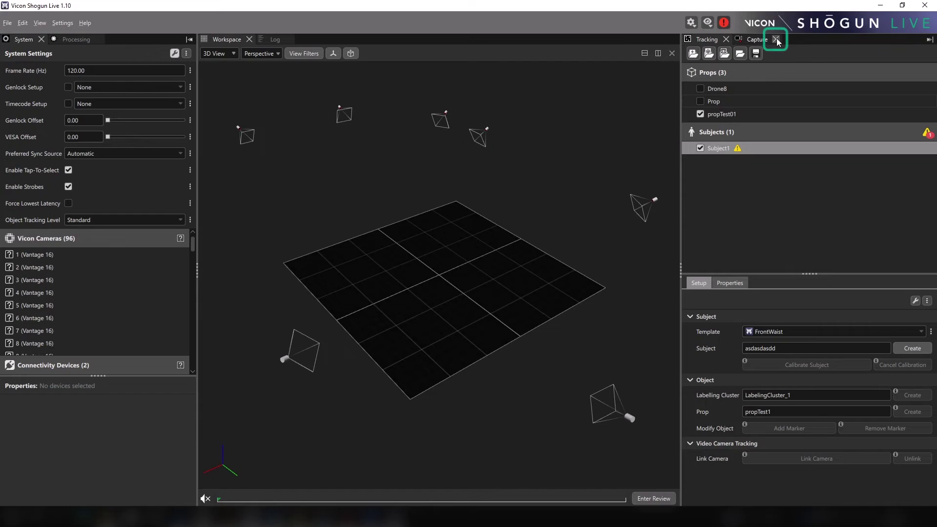
left_click(776, 39)
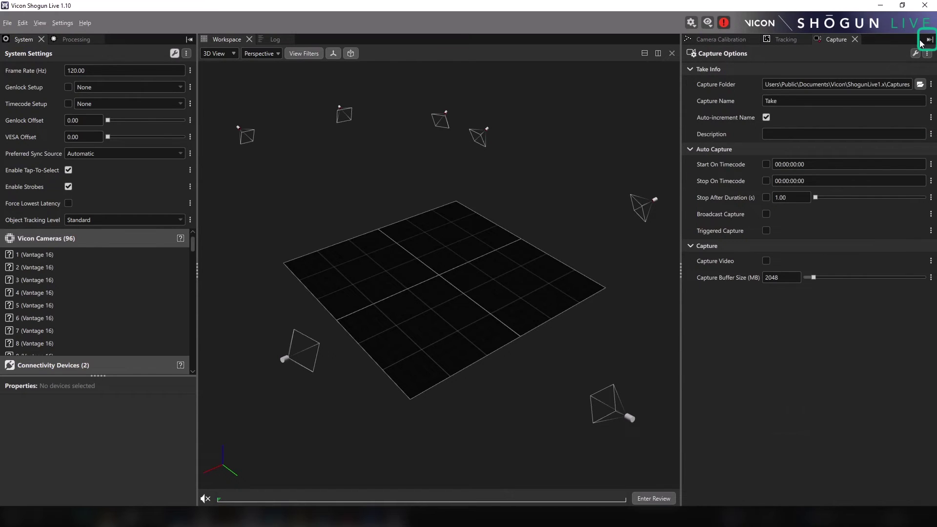
left_click(929, 42)
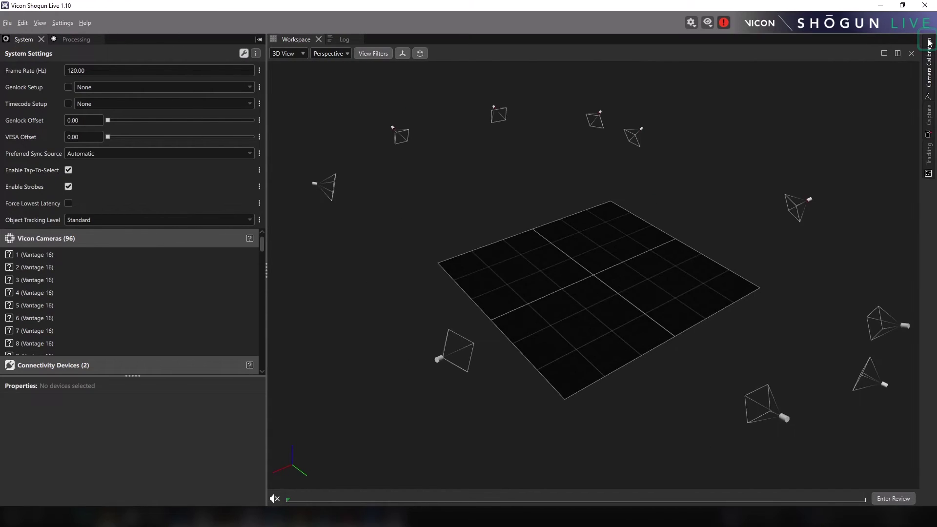
- Slide out the Capture, Tracking and Camera Calibration panels from the edge, then re-pin the dock
left_click(930, 123)
left_click(930, 156)
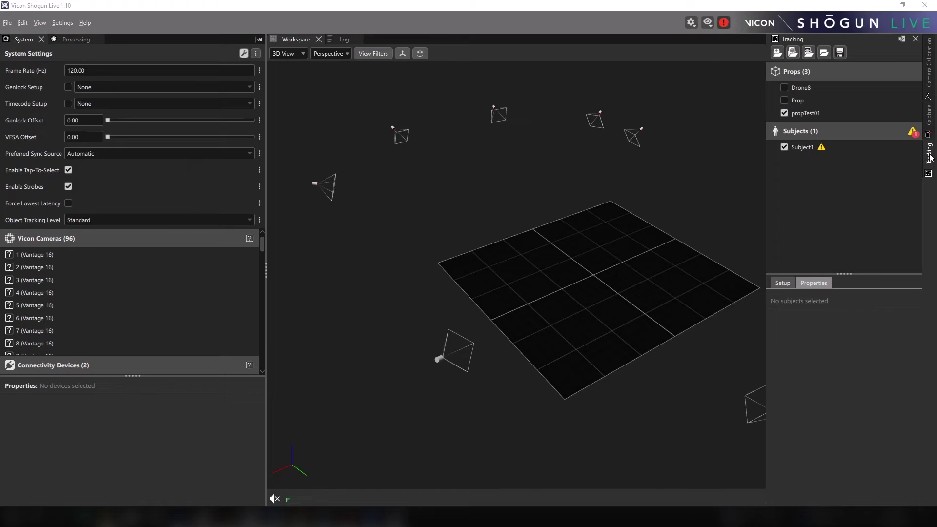
left_click(930, 156)
left_click(930, 77)
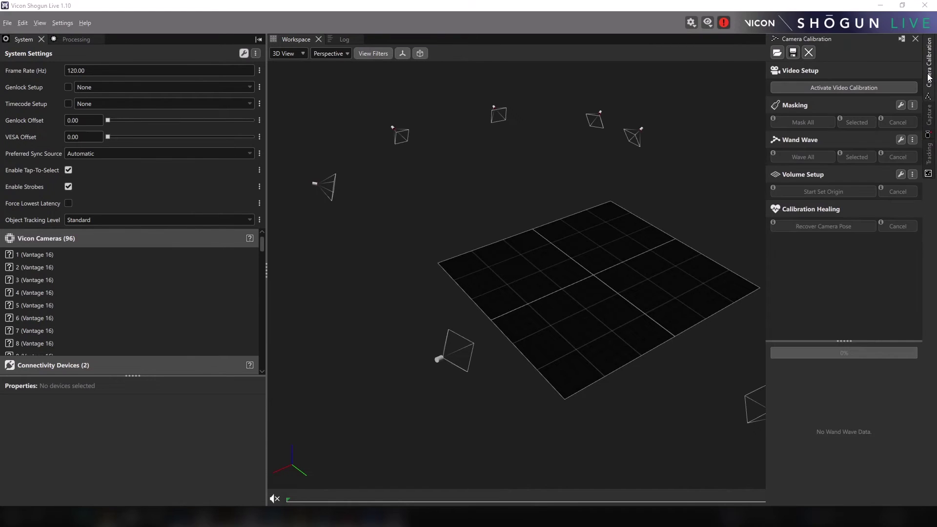
left_click(901, 39)
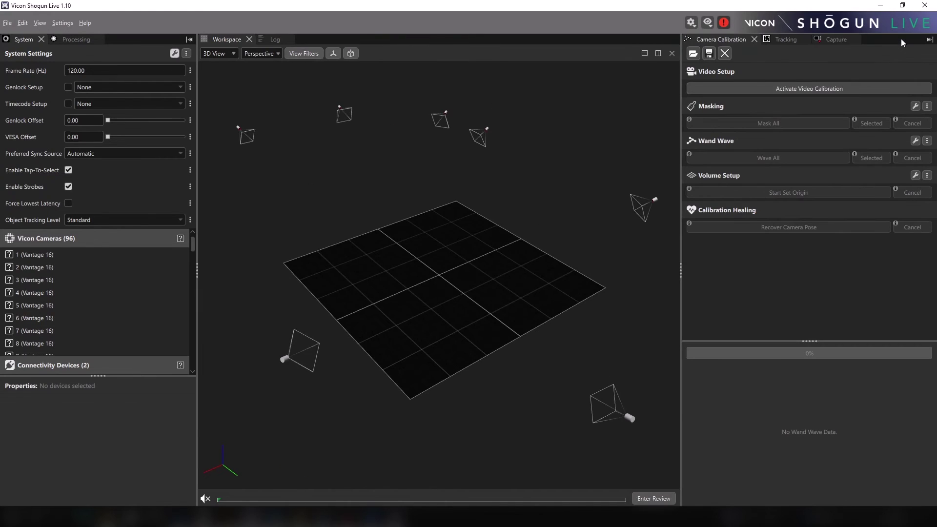
- View the Log messages, return to the 3D workspace, and close the Log panel
left_click(264, 37)
left_click(227, 39)
left_click(288, 40)
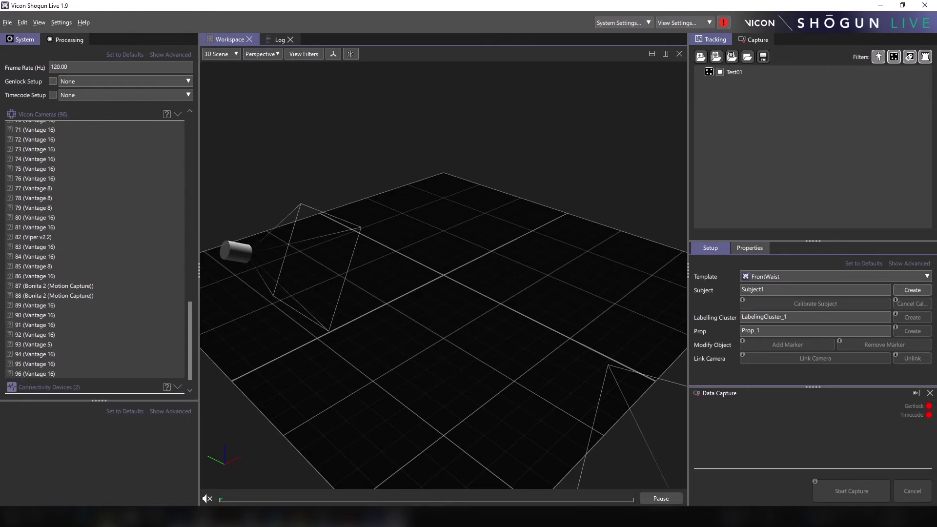
- Show the Capture panel and expand Capture and Auto Capture, revealing the 2048 MB buffer
left_click(765, 42)
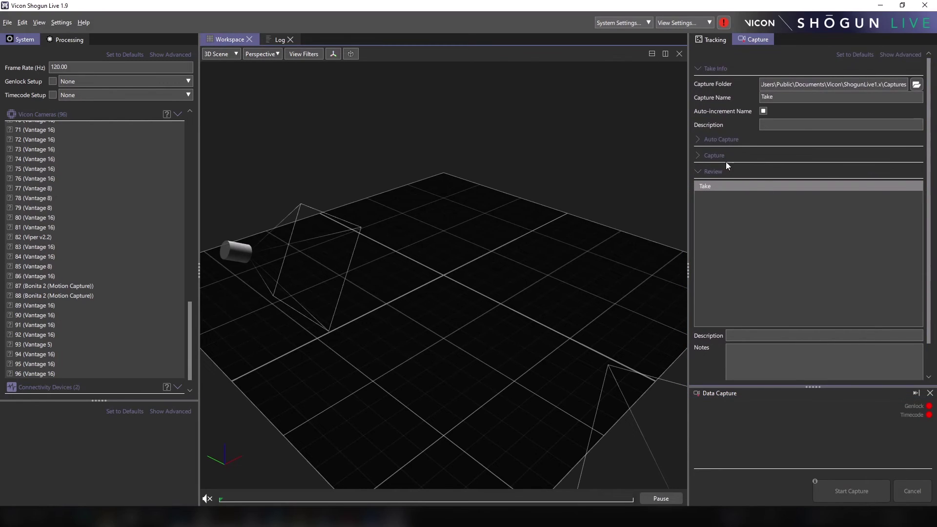
left_click(722, 155)
left_click(721, 139)
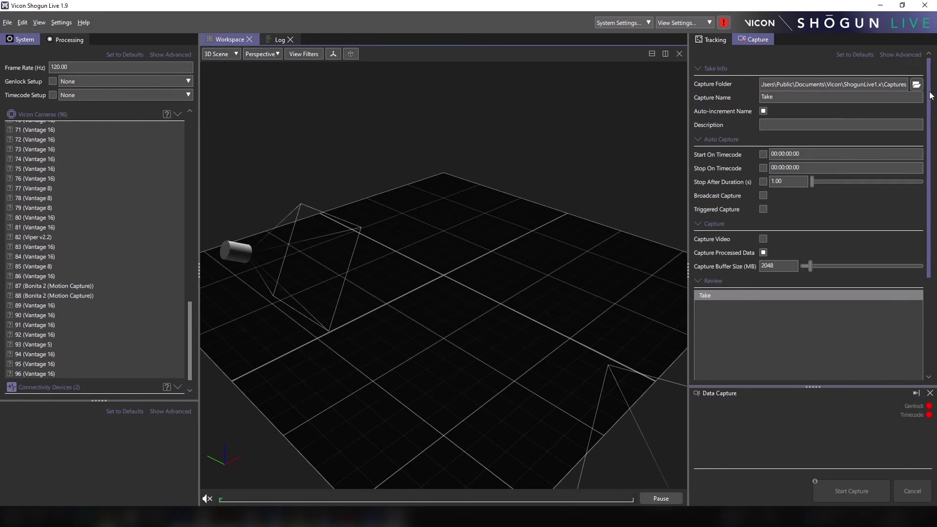
left_click_drag(931, 96, 929, 50)
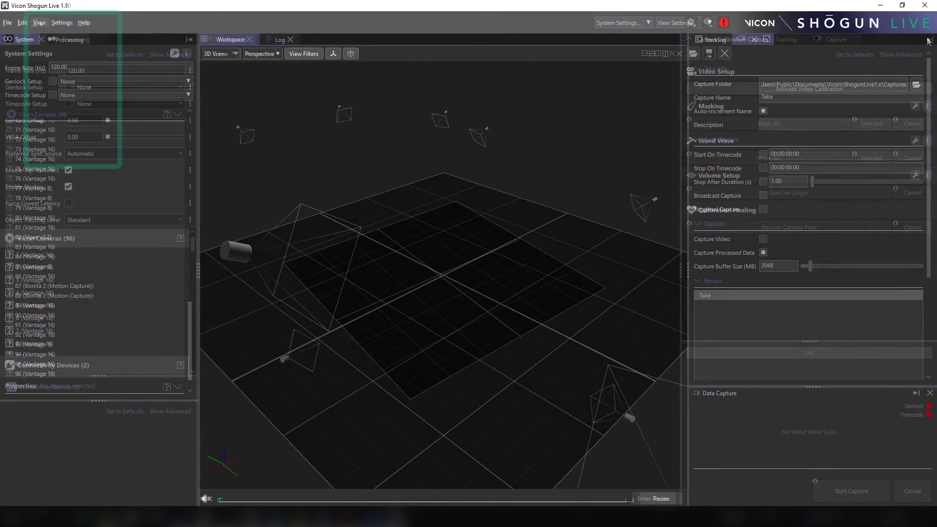
- Add the Review panel from the View menu and dock it with the right-hand panels
left_click(39, 22)
left_click(49, 119)
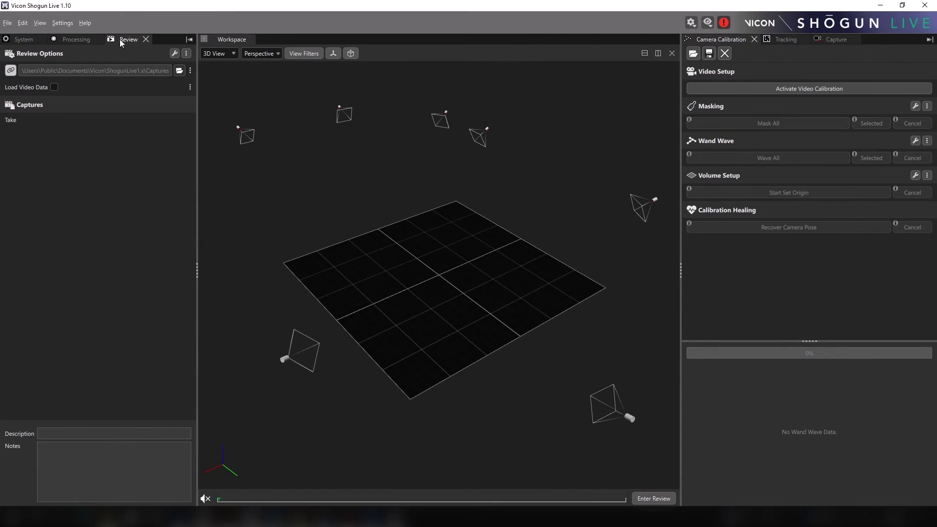
left_click_drag(119, 39, 811, 278)
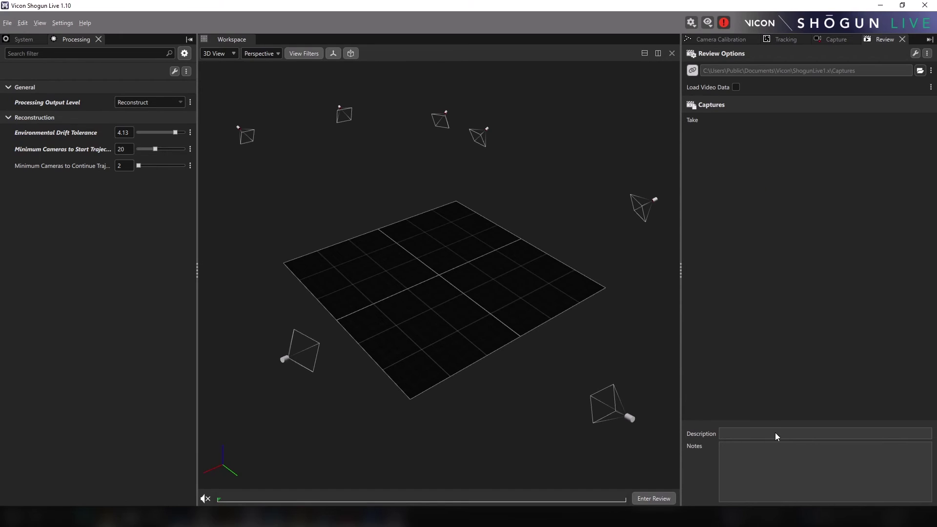
- Select the Take capture, enter description 'Test info' and replace its notes with 'Test Notes'
left_click(707, 119)
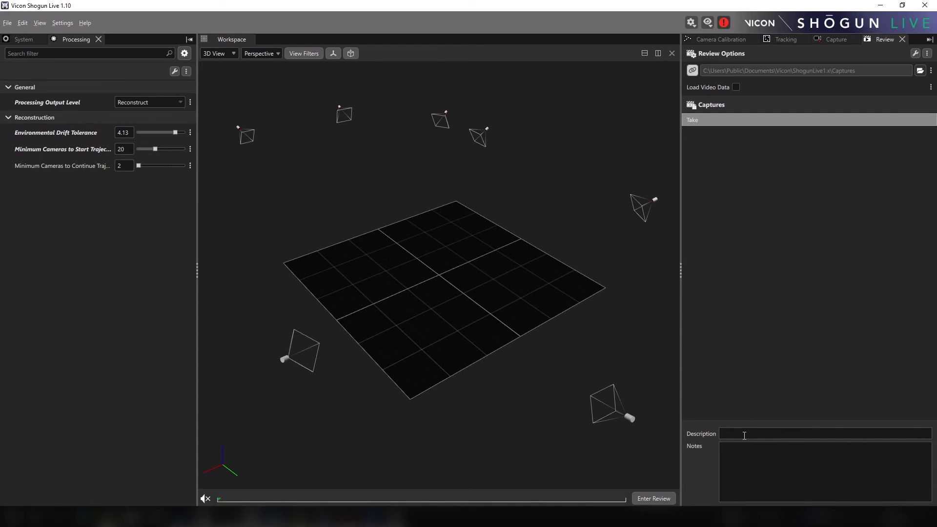
type("Test ")
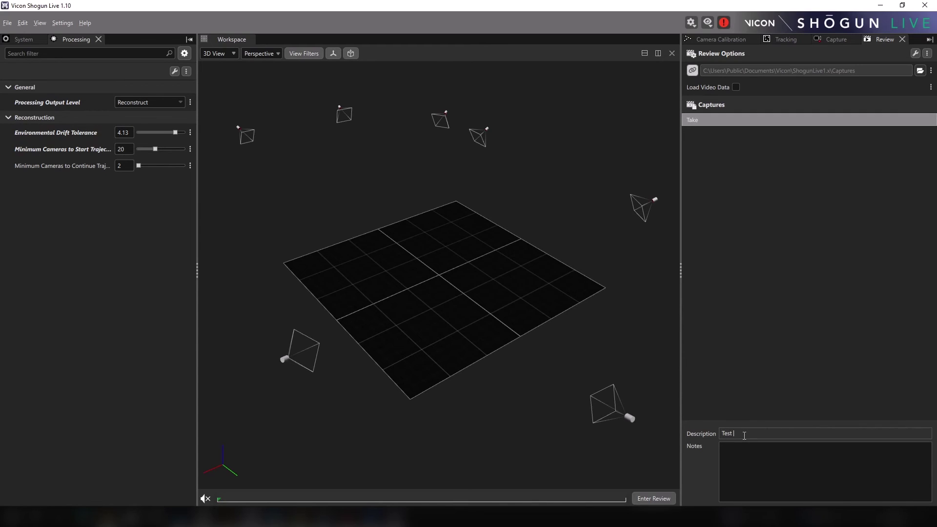
type("info")
key("Tab")
type("Test")
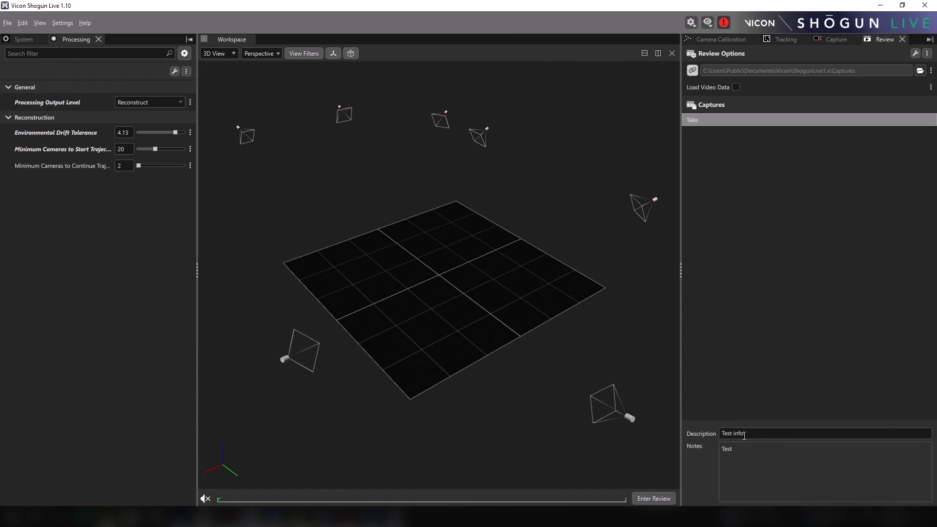
type(" desc")
key("ctrl+a")
type("Test Notes")
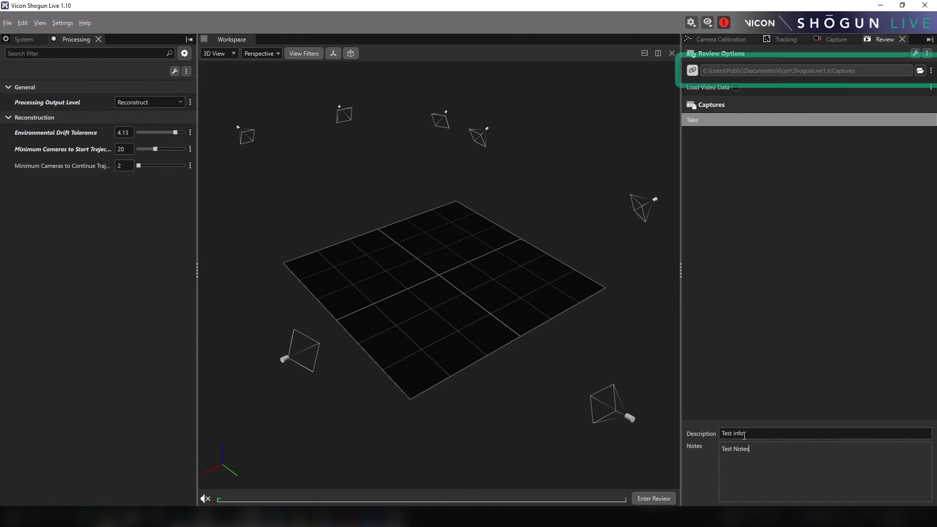
- Link the Review folder to the capture folder and check the Capture Folder path
left_click(691, 74)
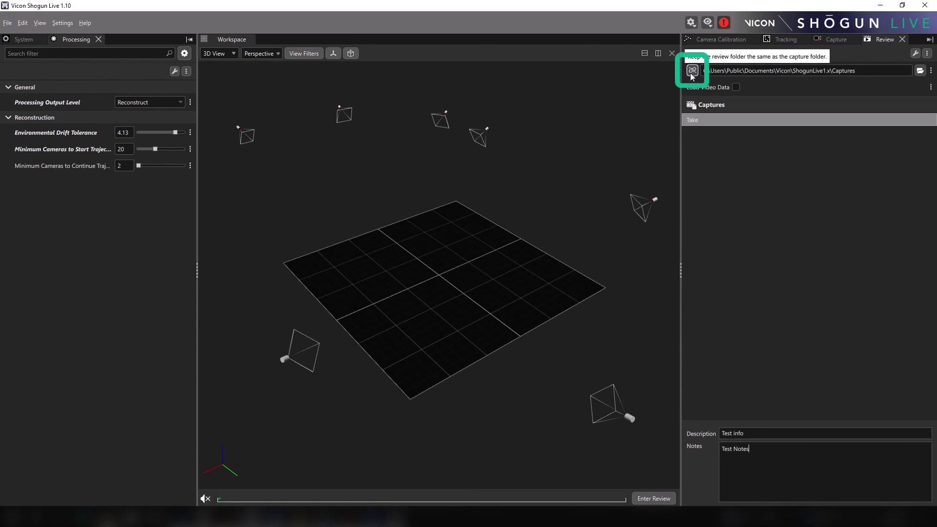
left_click(845, 39)
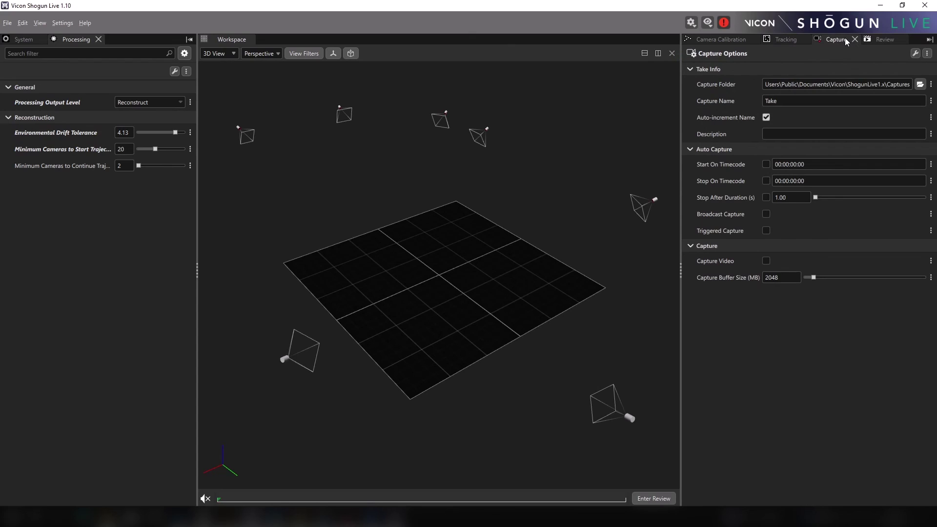
left_click(826, 83)
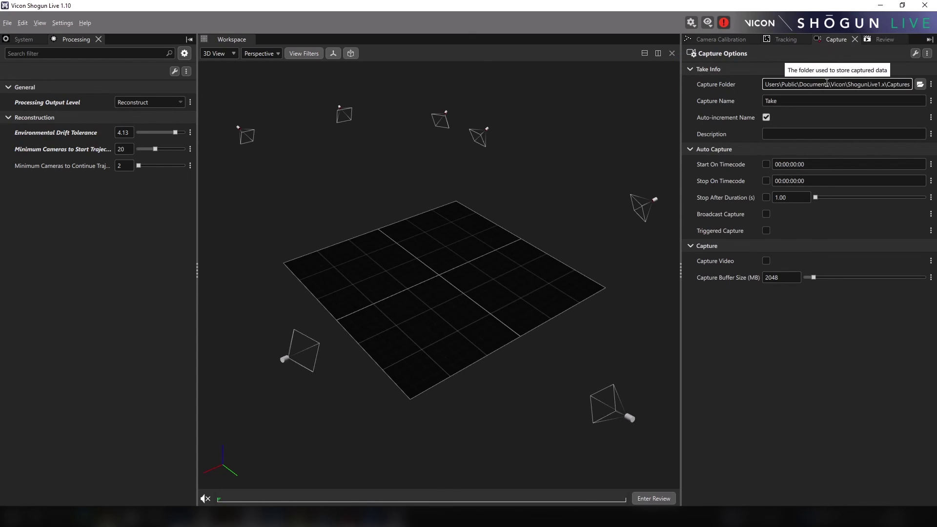
- Compare the Review and Capture settings, then browse the capture folder picker up to ShogunLive1.x
left_click(879, 38)
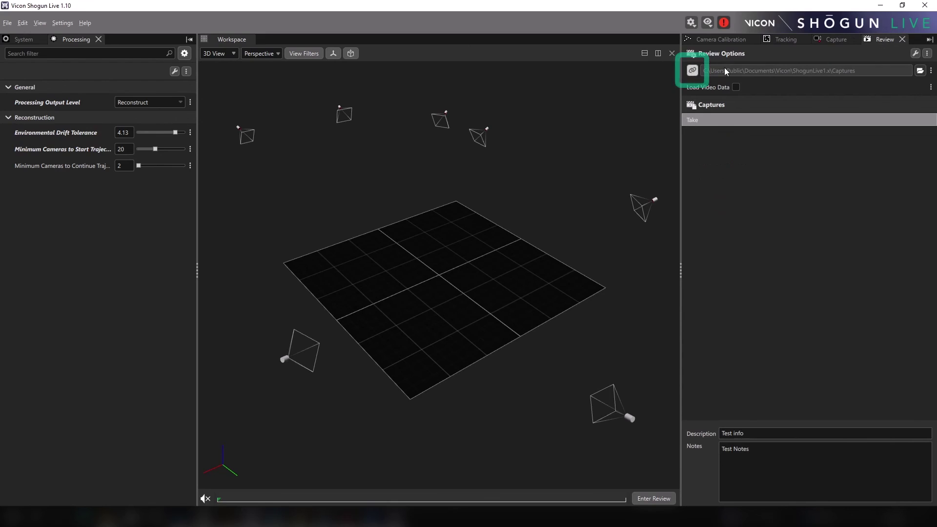
left_click(838, 38)
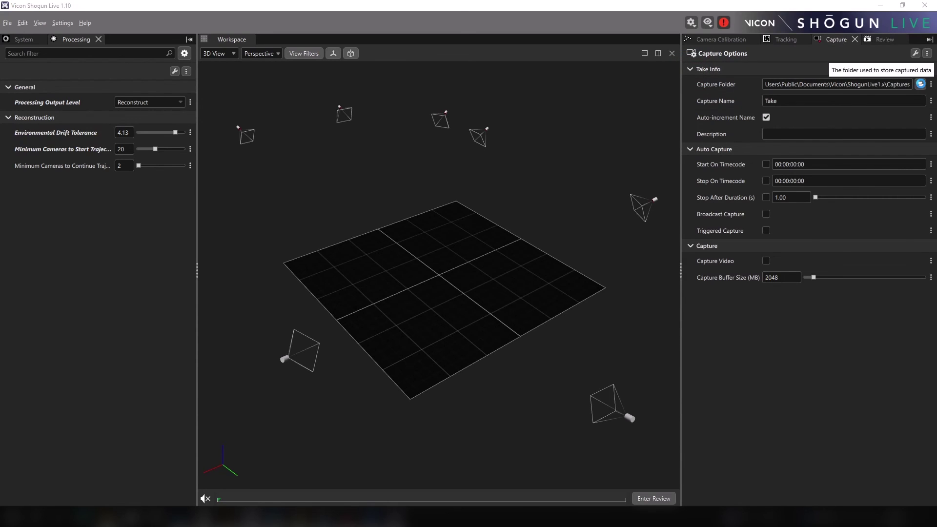
left_click(920, 85)
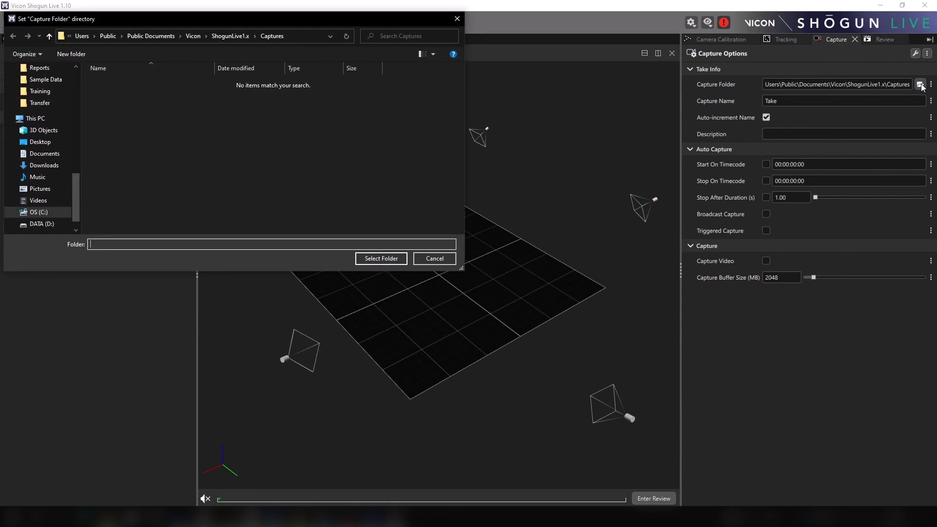
left_click(226, 35)
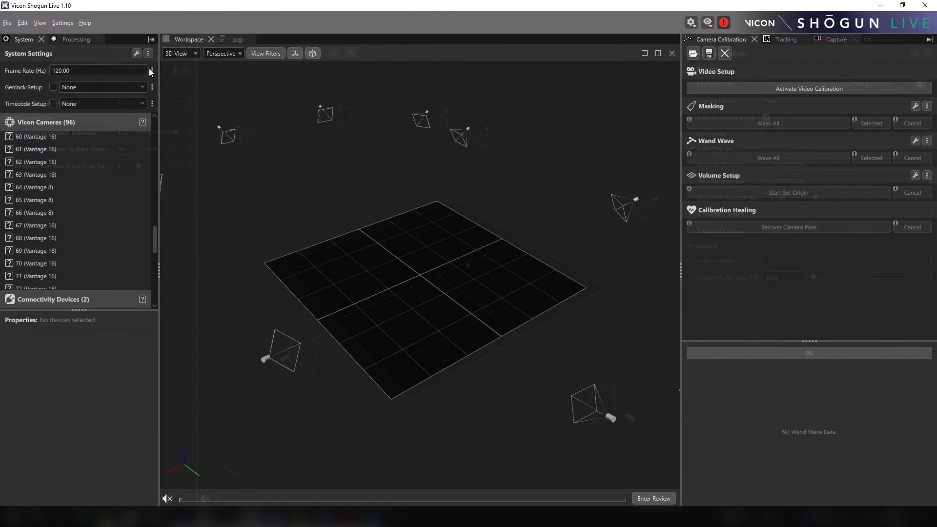
- Reveal advanced System Settings, showing Genlock Offset and VESA Offset at 0.00
left_click(136, 54)
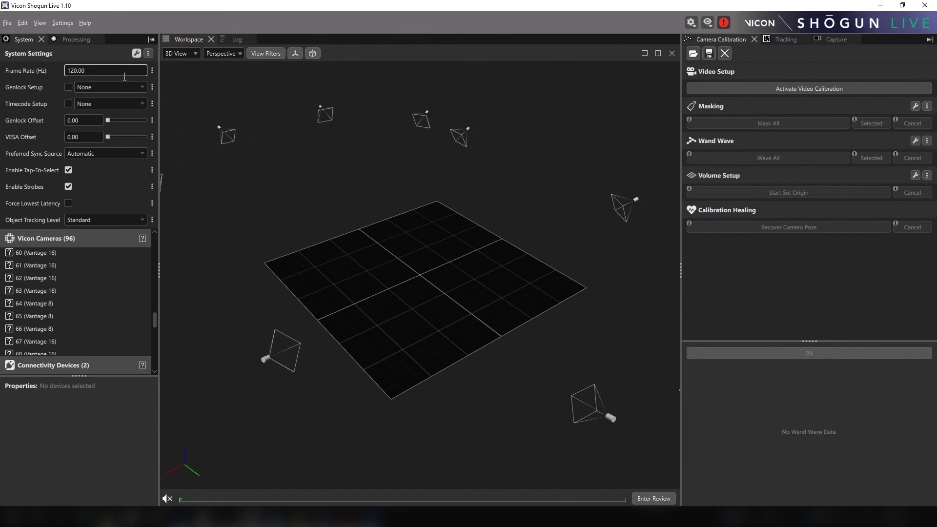